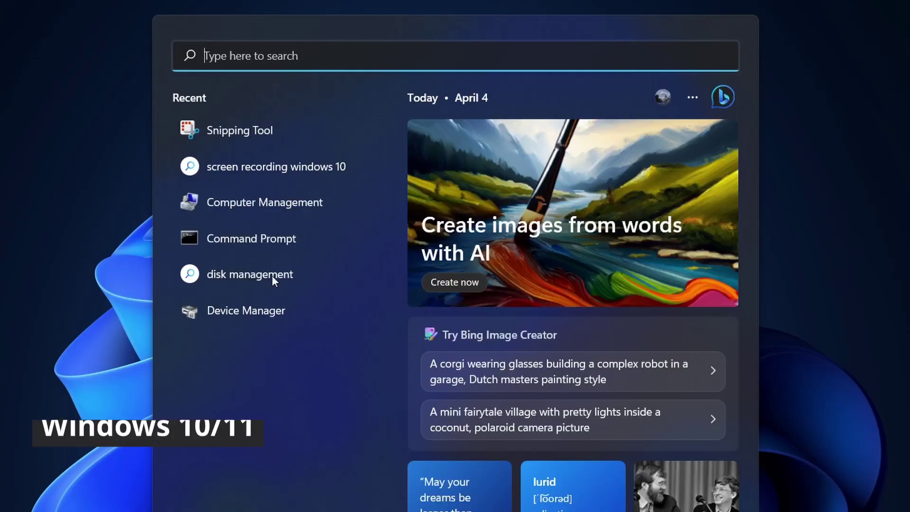
Check the existing drives, then initialize the 232.87 GB Disk 2 as a GPT disk.
left_click(254, 209)
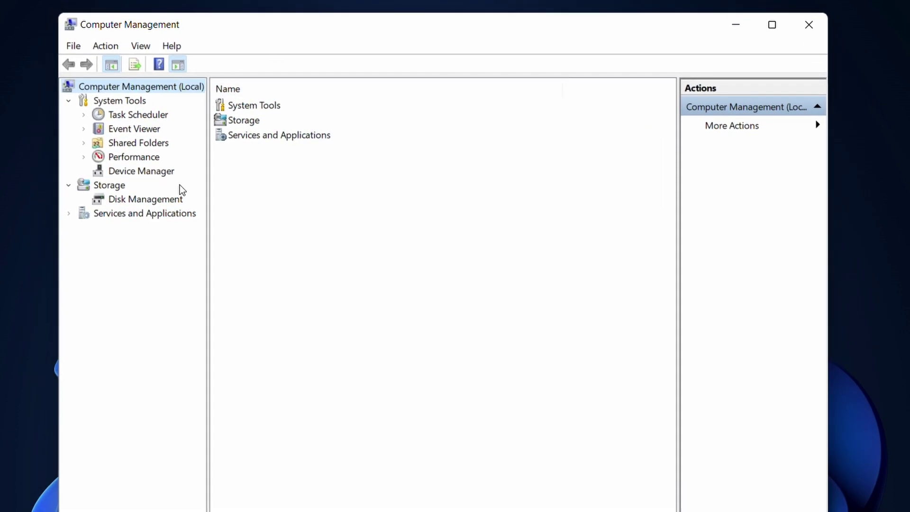
left_click(160, 200)
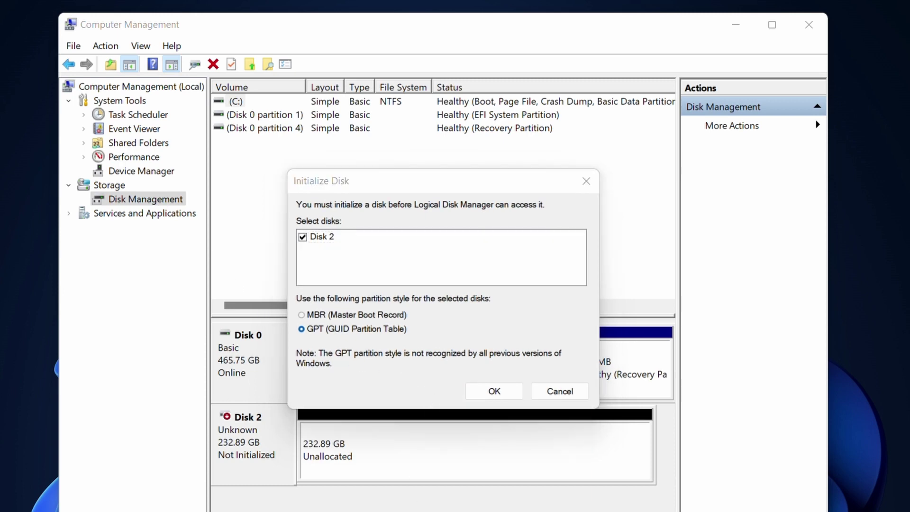
key("super+e")
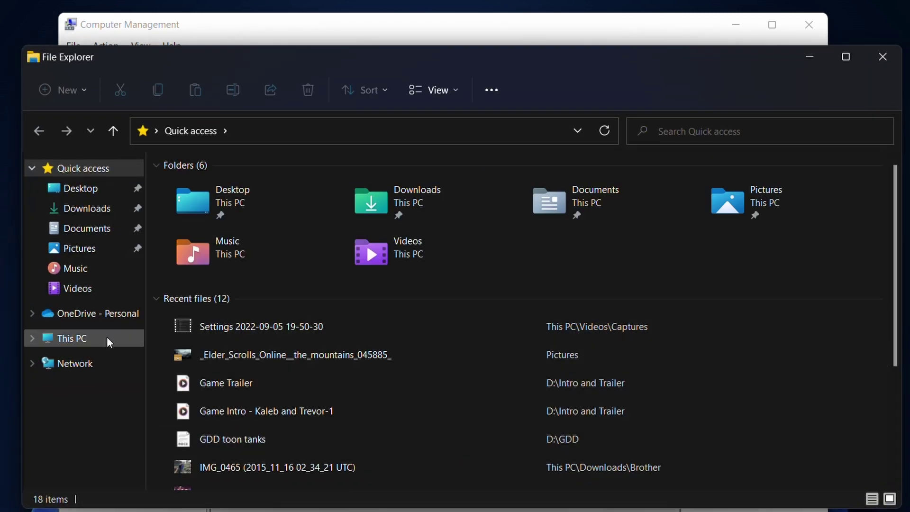
left_click(65, 339)
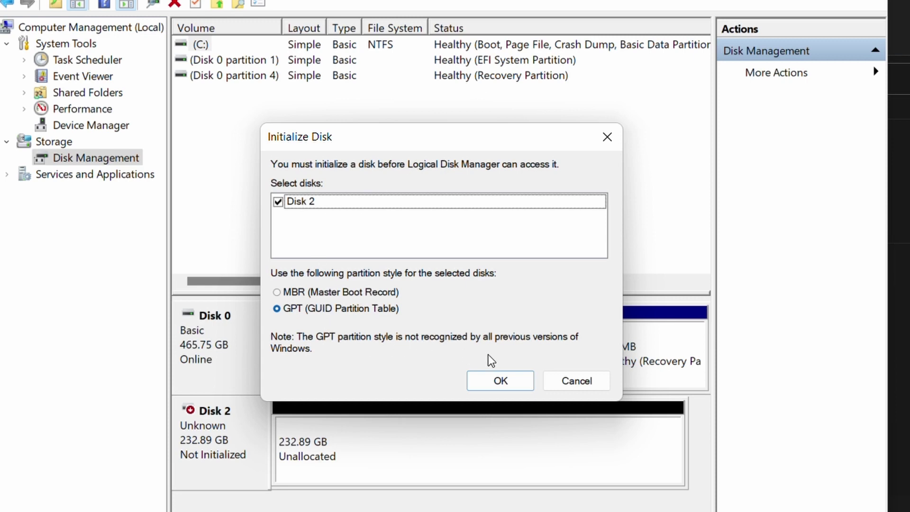
left_click(509, 380)
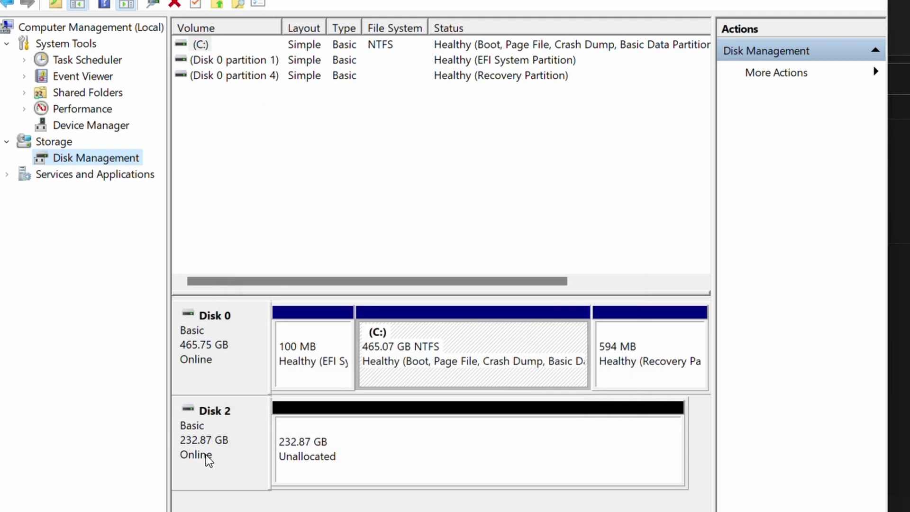
Start a New Simple Volume on Disk 2's unallocated space at the full 238458 MB with drive letter D.
right_click(379, 446)
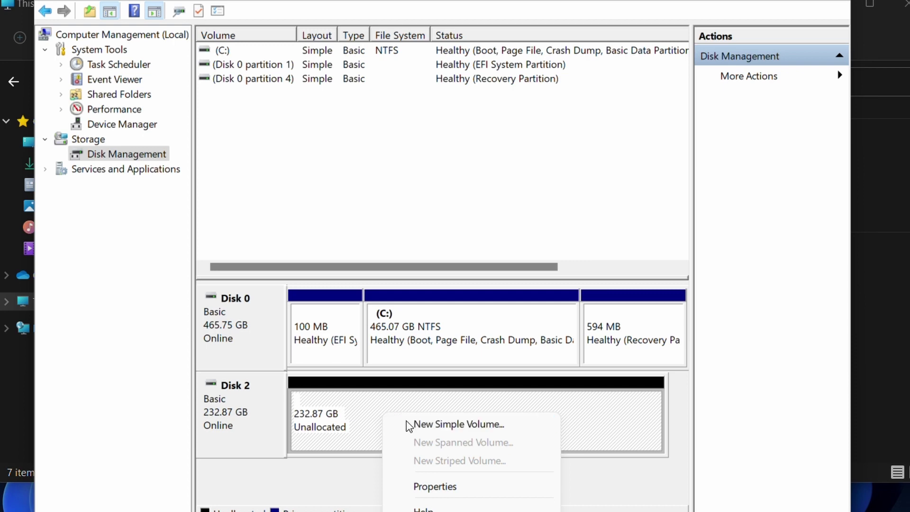
left_click(409, 424)
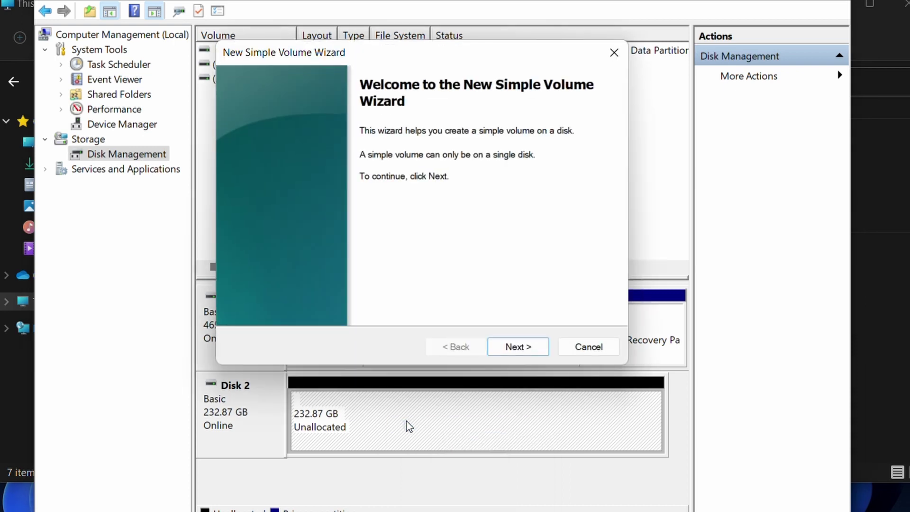
left_click(520, 353)
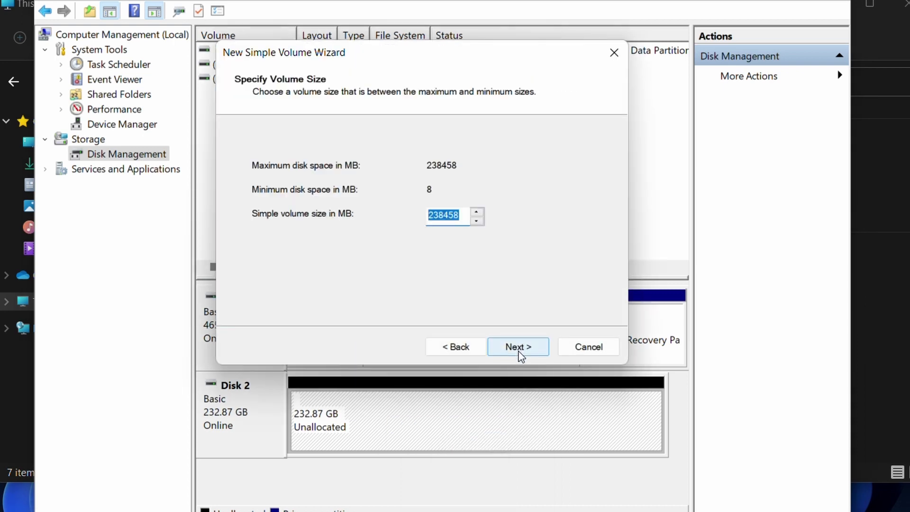
left_click(519, 353)
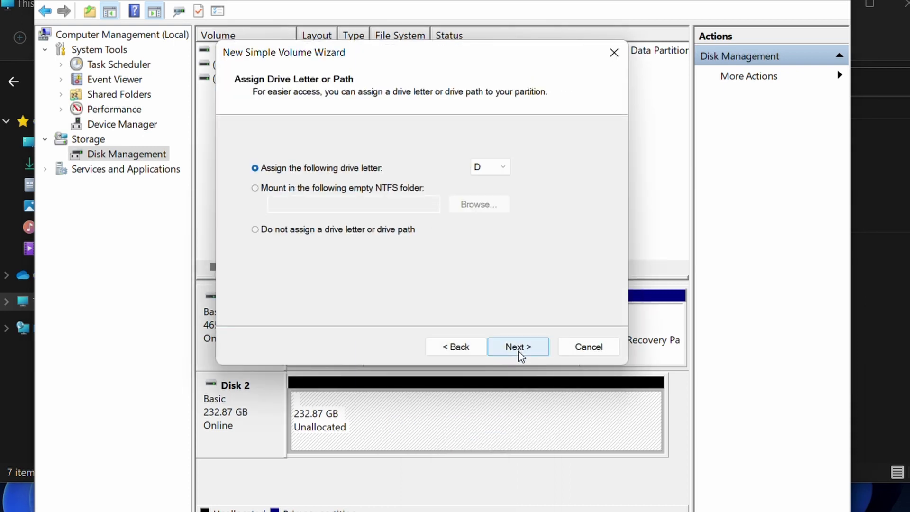
left_click(502, 167)
left_click(503, 166)
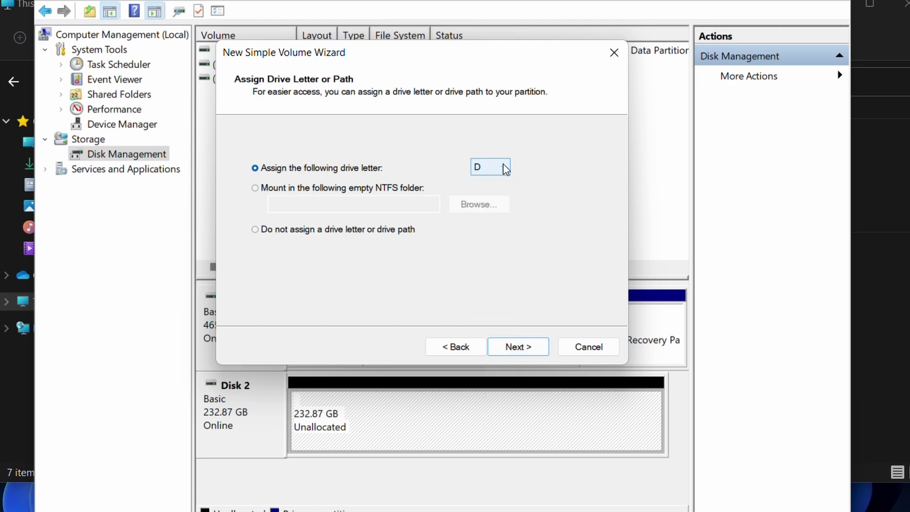
left_click(536, 351)
Label the NTFS volume 'SSD' and finish the wizard.
left_click_drag(456, 248, 385, 256)
type("SSD")
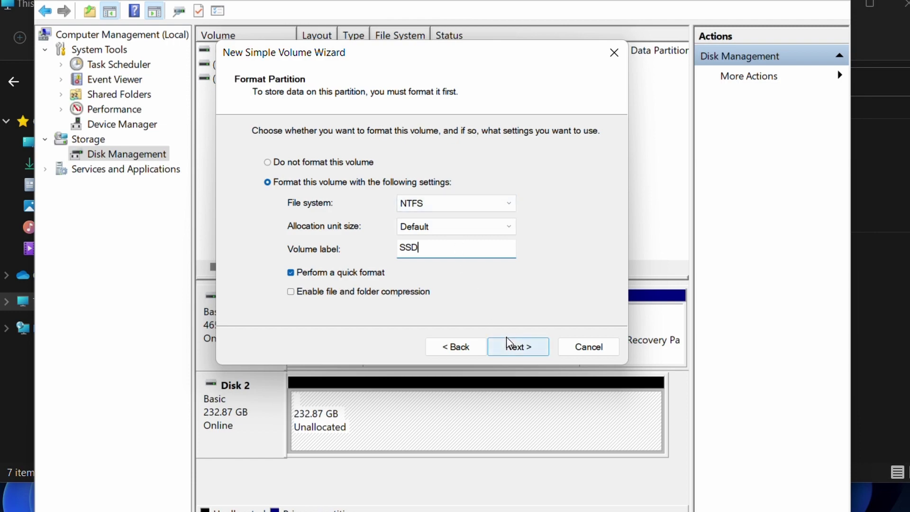
left_click(515, 348)
left_click(515, 348)
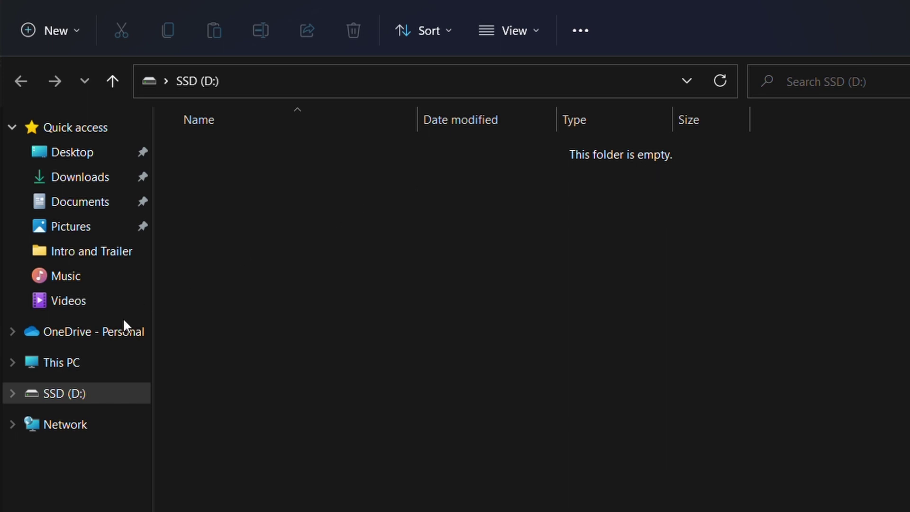
Show This PC to confirm SSD (D:) with 232 GB free beside Local Disk (C:).
left_click(74, 363)
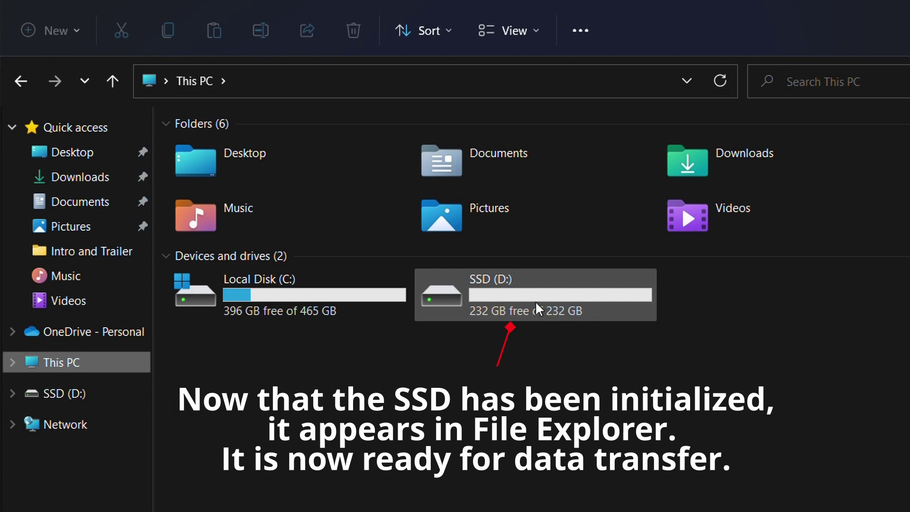
mouse_move(533, 308)
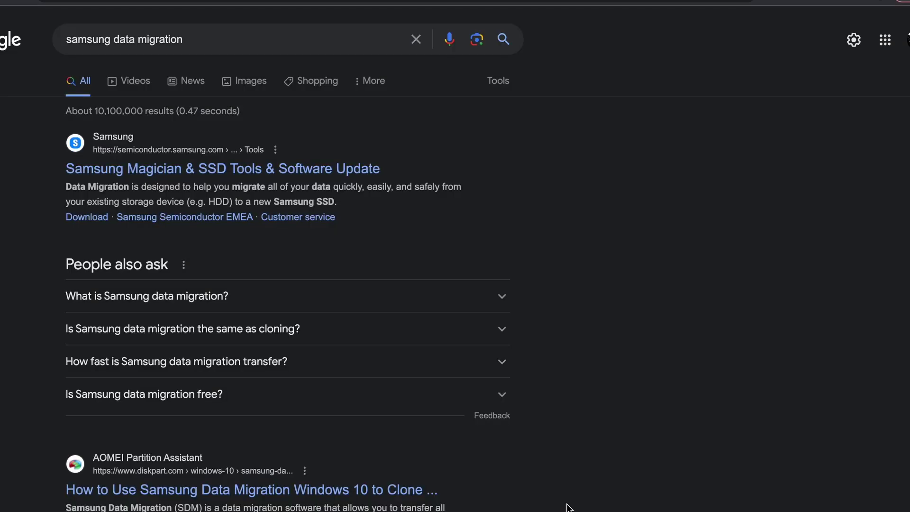
Download Data Migration Software 4.0 from the Consumer SSD section of Samsung's tools page.
left_click(293, 169)
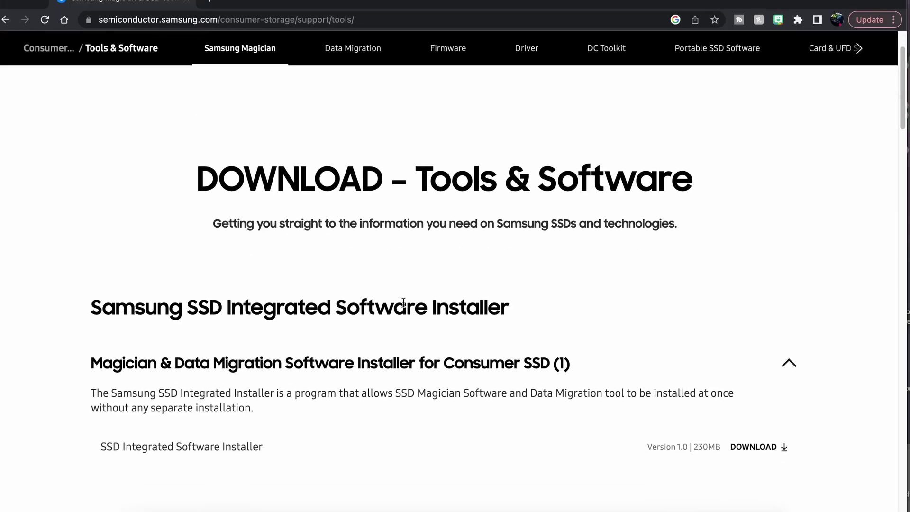
scroll(402, 301, "down", 7)
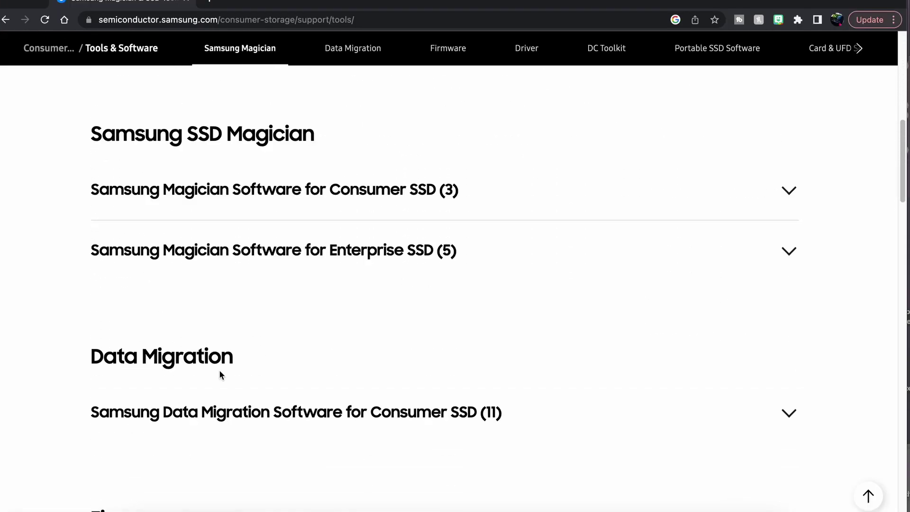
scroll(351, 410, "down", 4)
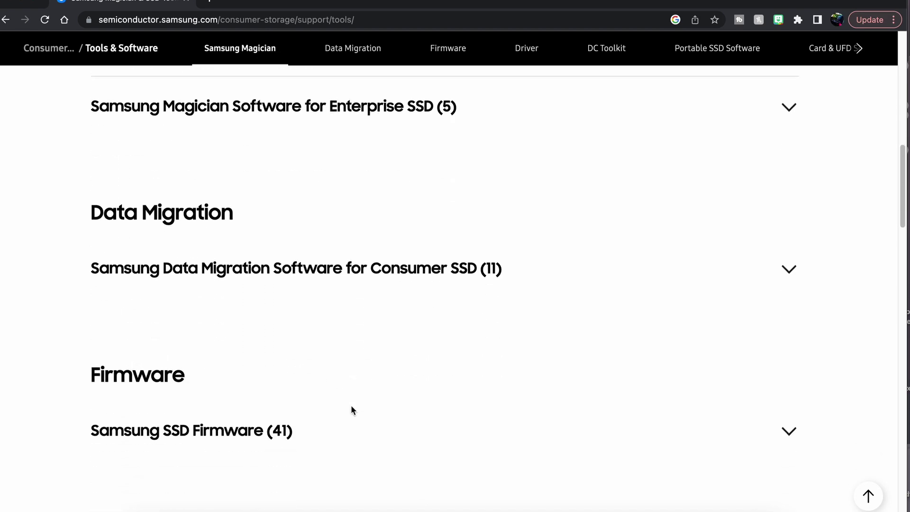
left_click(793, 248)
scroll(549, 301, "down", 2)
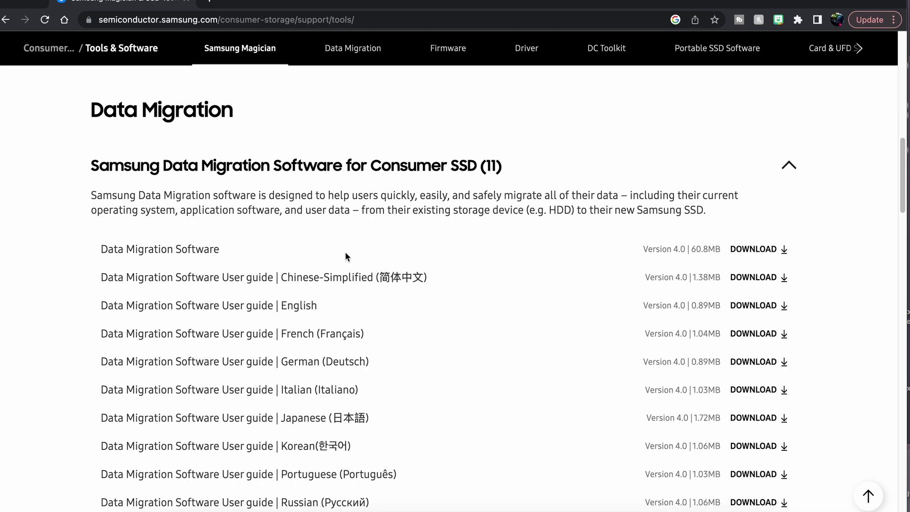
left_click(752, 250)
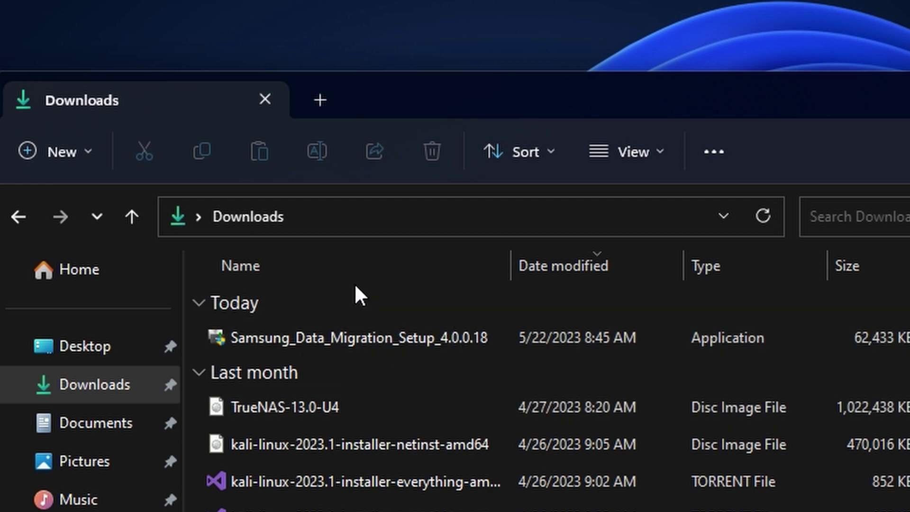
Run the Data Migration setup in English (United States), accept the license, install and finish.
double_click(310, 340)
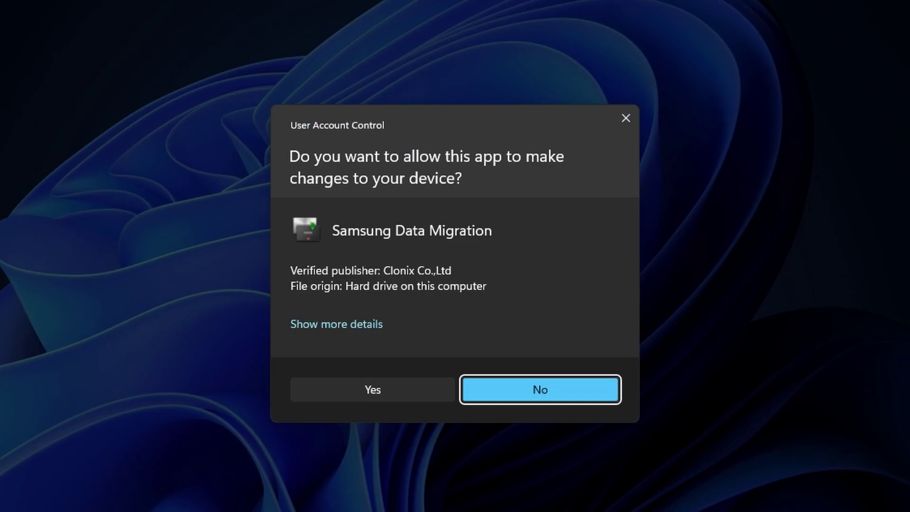
left_click(372, 389)
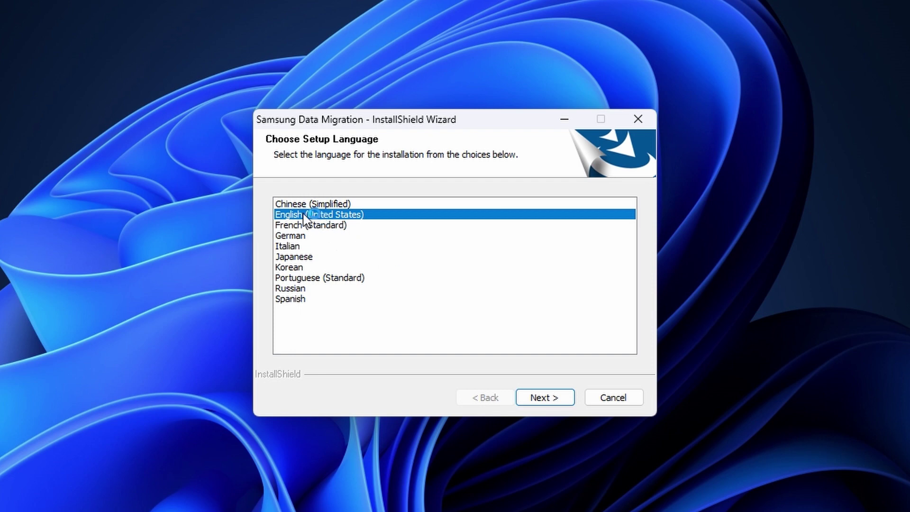
left_click(556, 397)
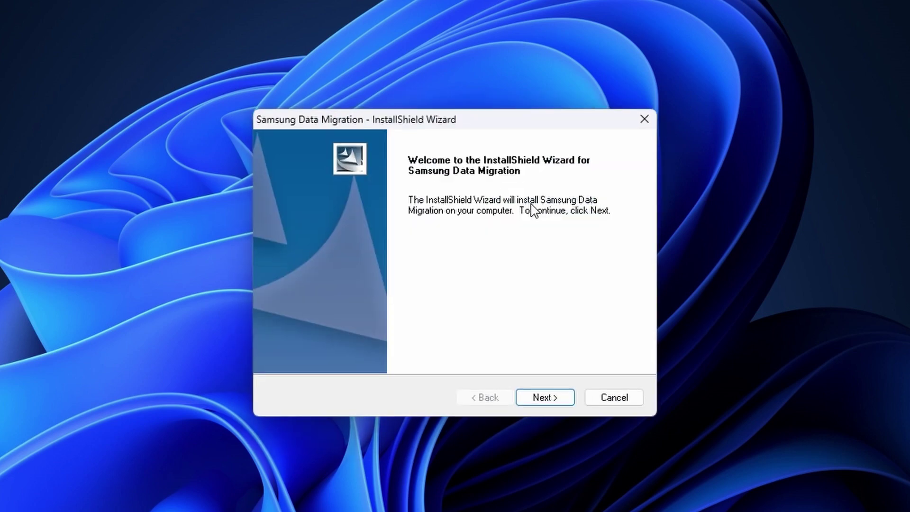
left_click(545, 401)
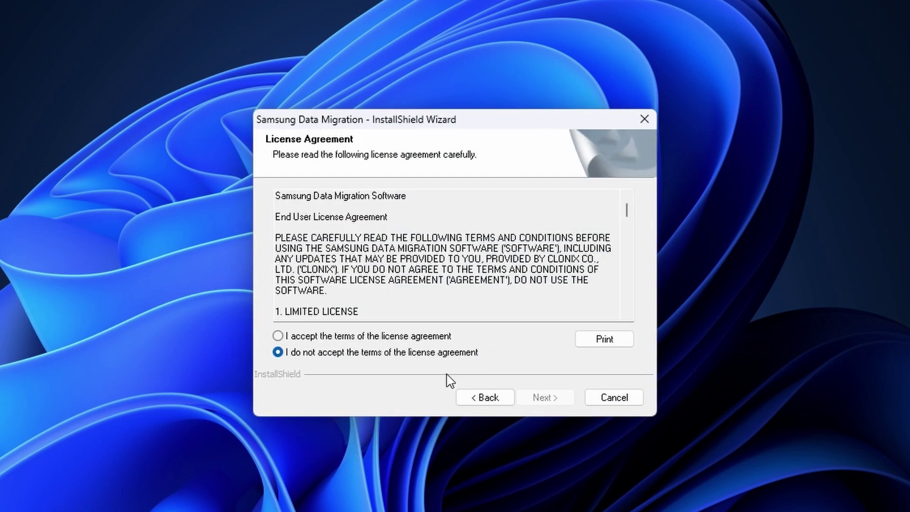
left_click(311, 333)
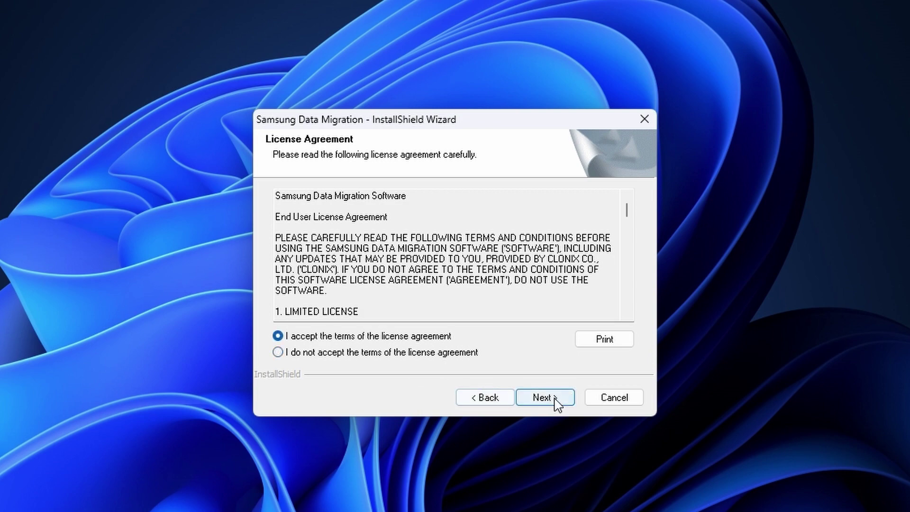
left_click(551, 401)
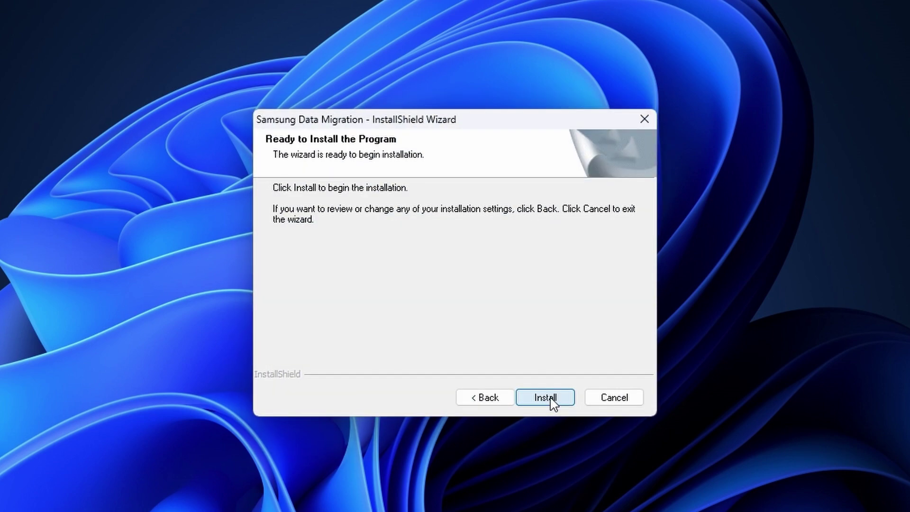
left_click(551, 400)
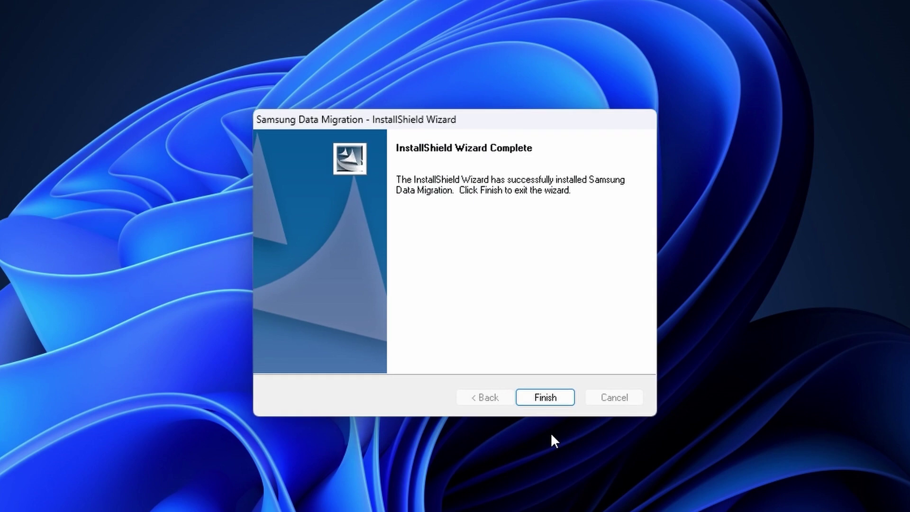
left_click(558, 397)
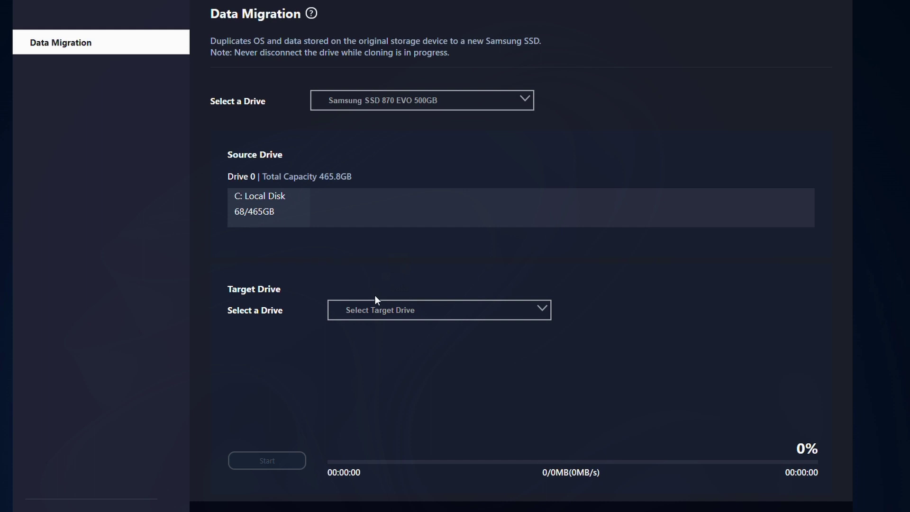
Choose Samsung SSD 850 EVO 250GB as the target for C: and start cloning.
left_click(392, 308)
left_click(400, 329)
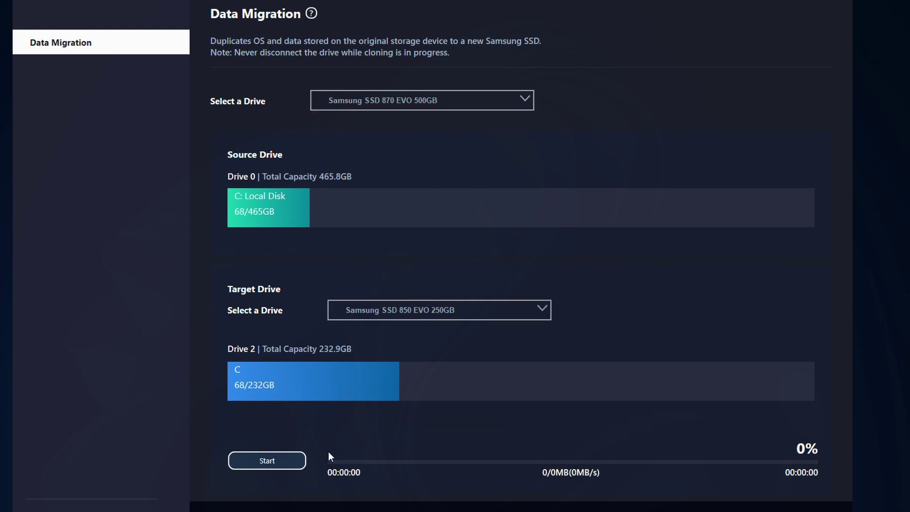
left_click(280, 459)
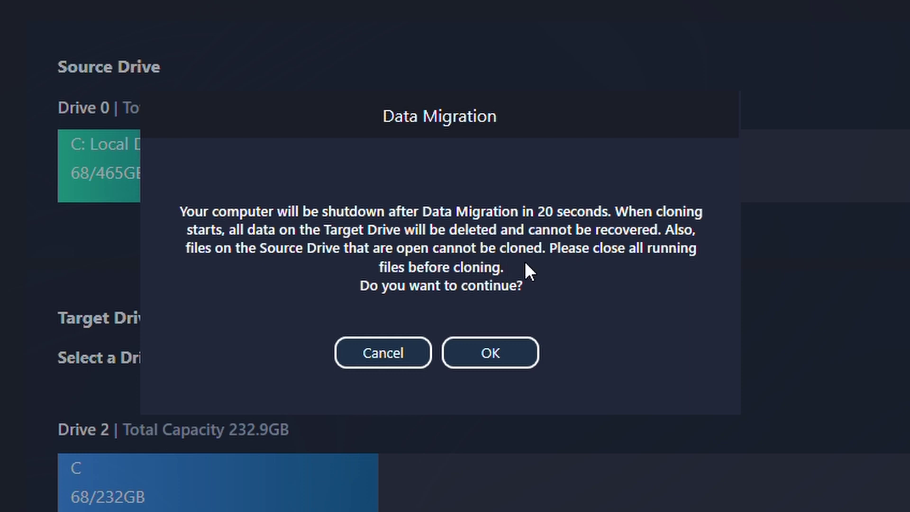
Accept the target-erase warning to clone, then list drives for the BIOS SATA6G_2 boot option.
left_click(480, 356)
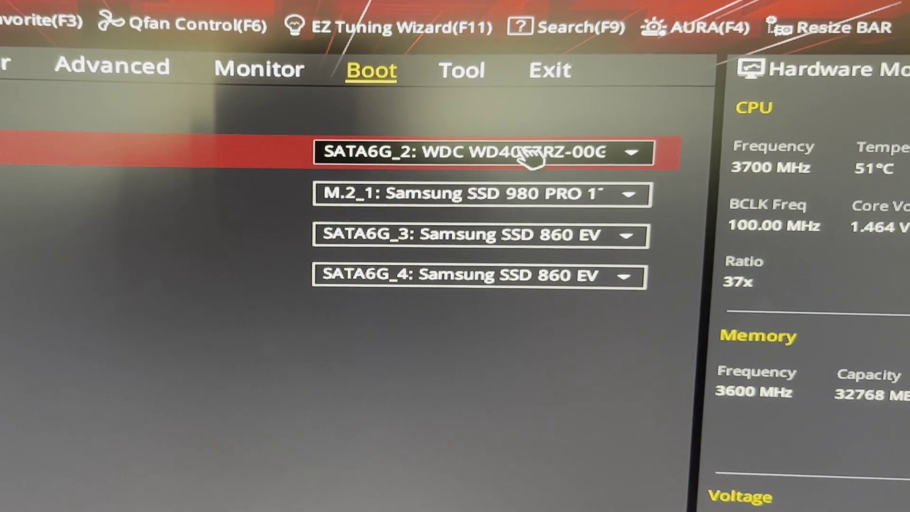
left_click(535, 158)
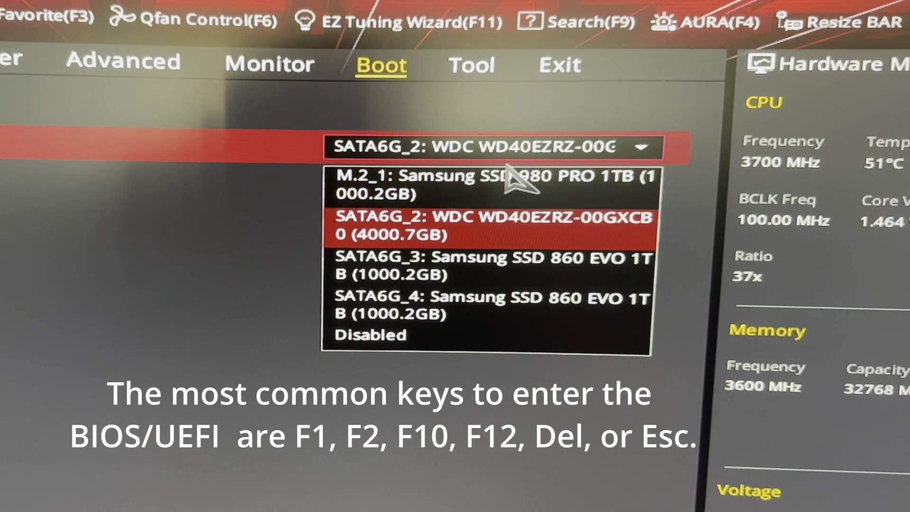